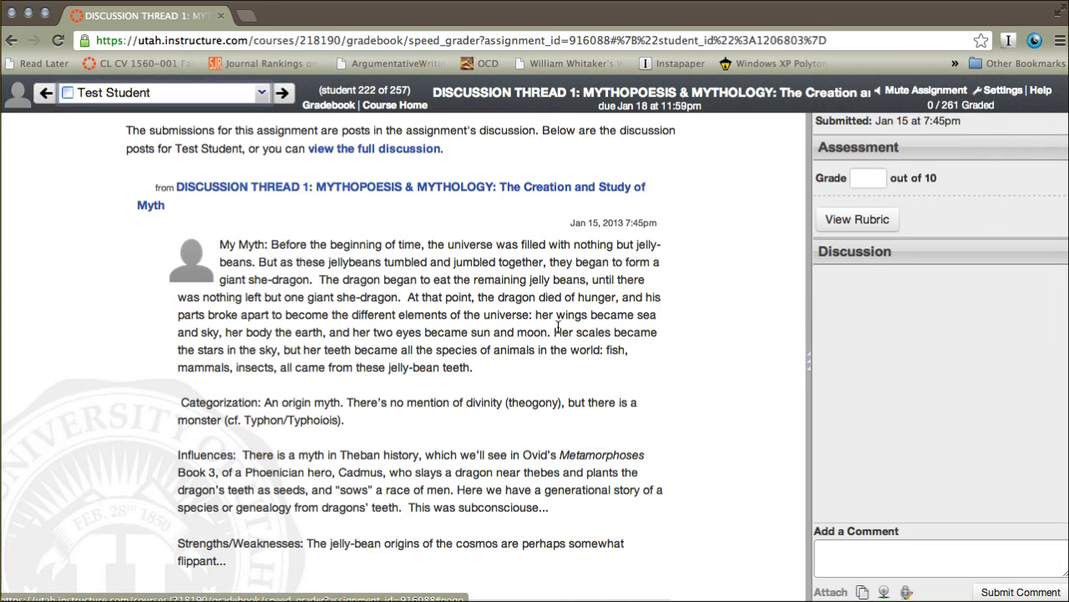
- Read the Test Student's discussion post, open its grading rubric, and review the criteria from Myth through Well-reasoned
scroll(557, 325, down, 1)
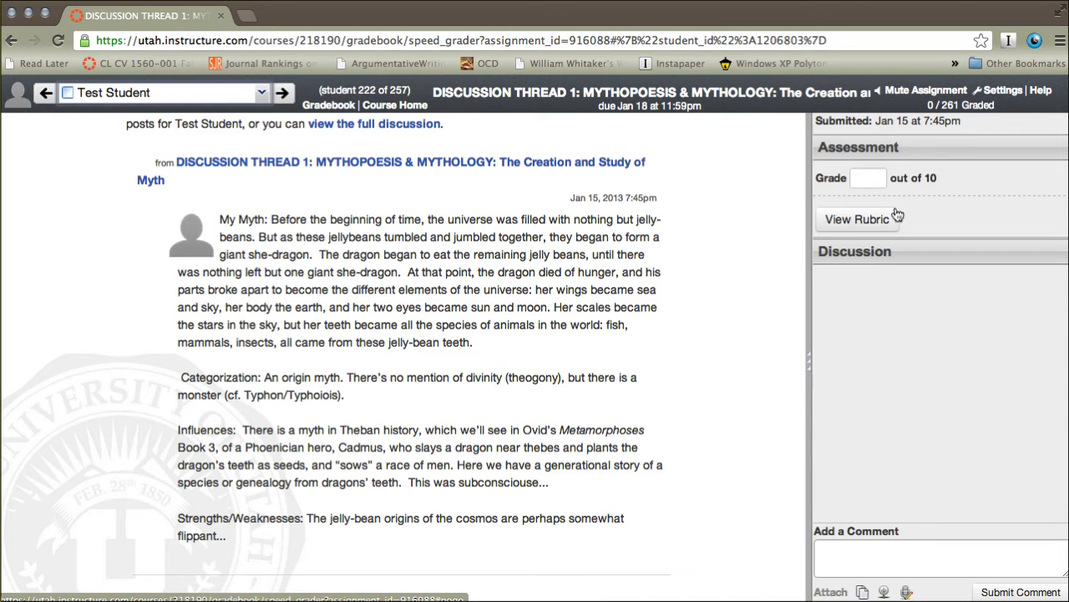
click(858, 222)
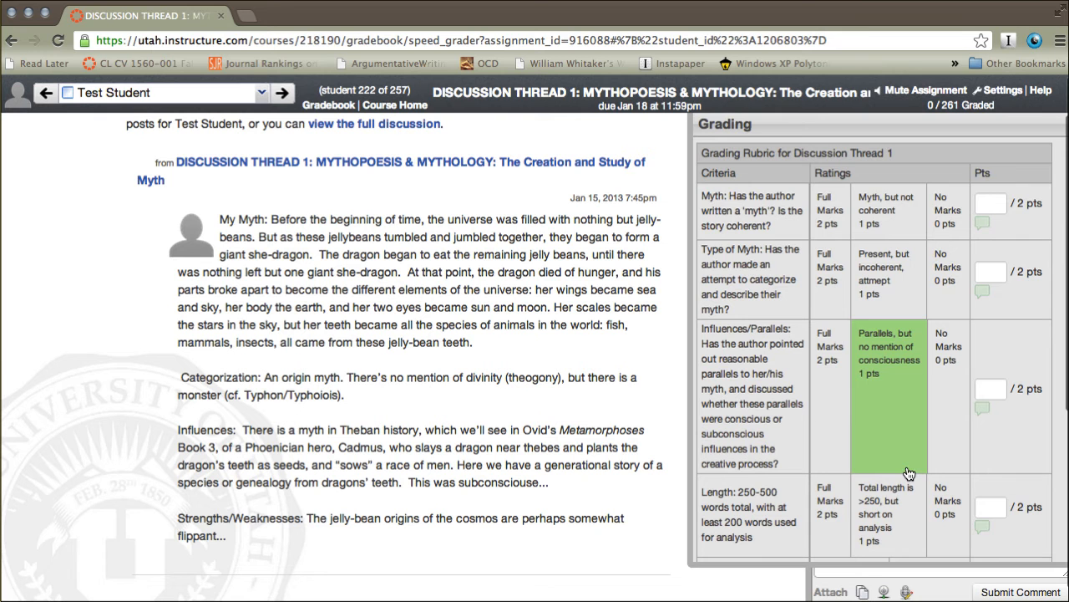
scroll(909, 473, down, 3)
scroll(909, 474, down, 2)
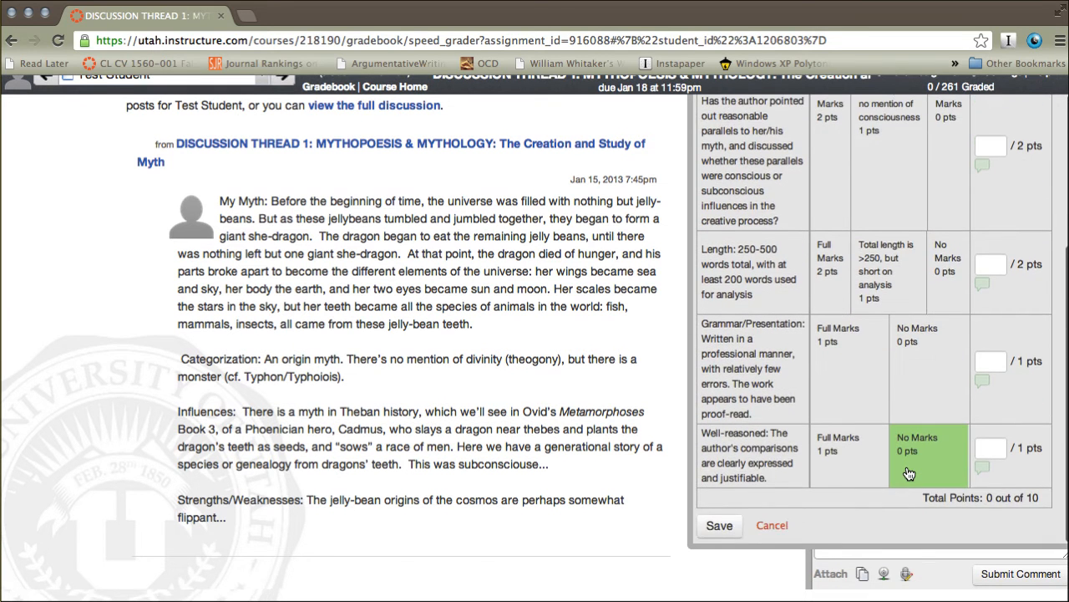
scroll(752, 418, up, 5)
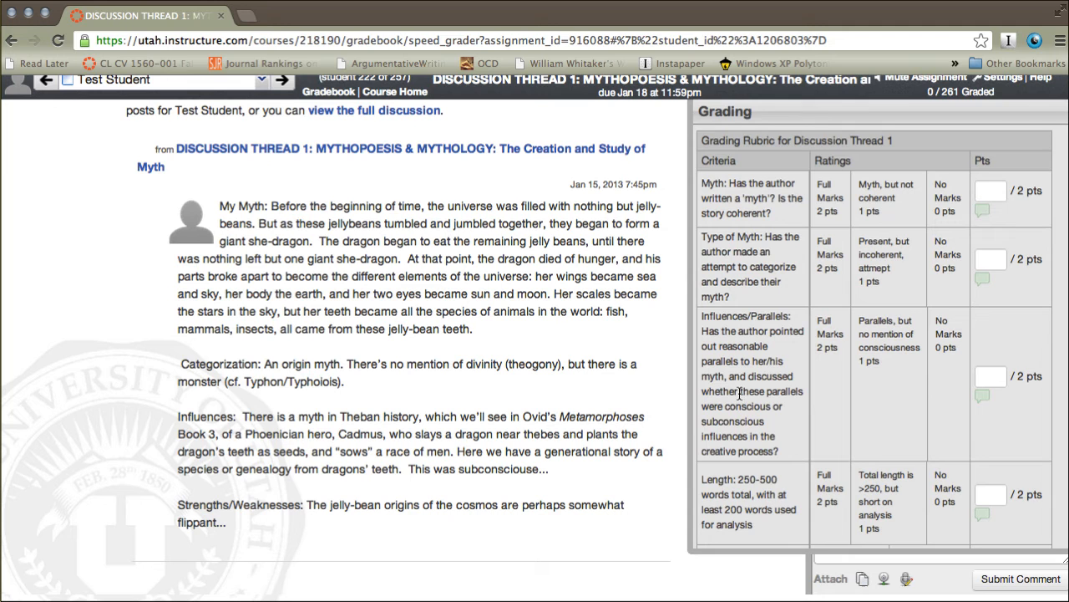
scroll(740, 417, down, 3)
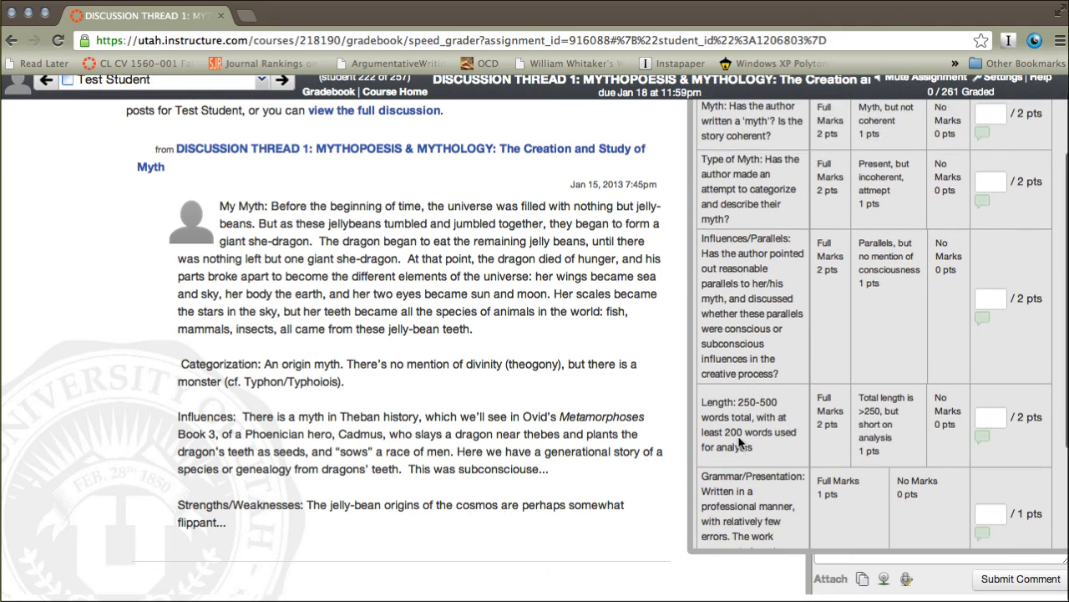
scroll(740, 441, down, 3)
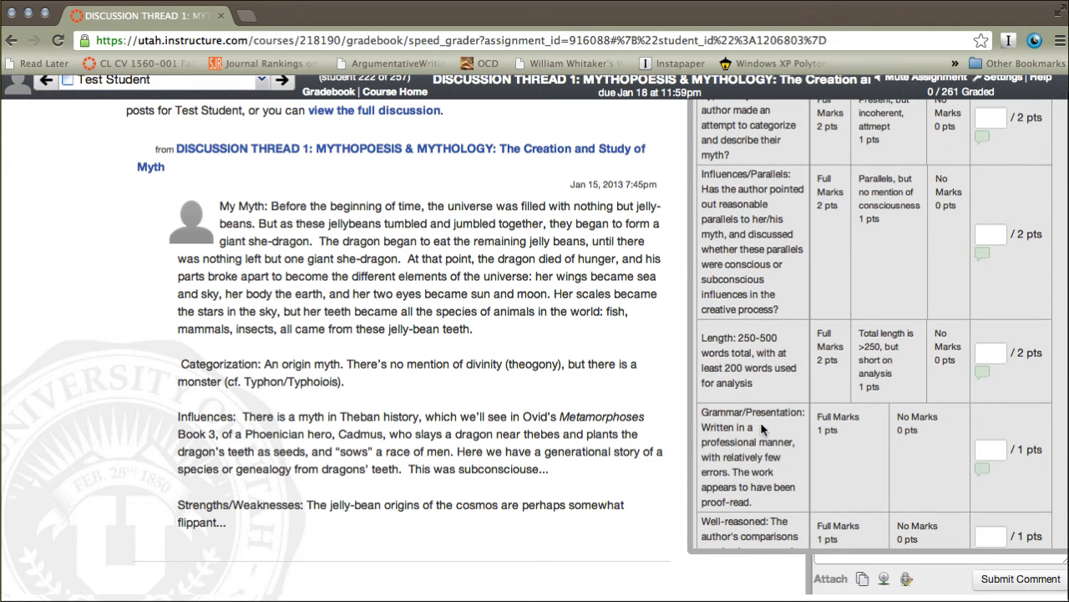
scroll(781, 539, down, 2)
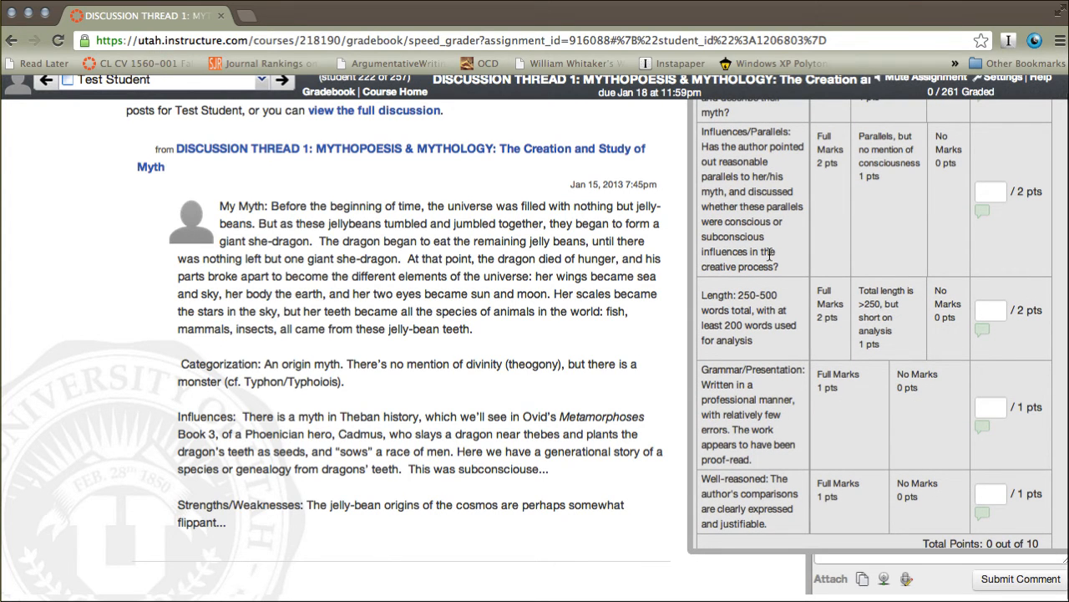
scroll(769, 254, up, 6)
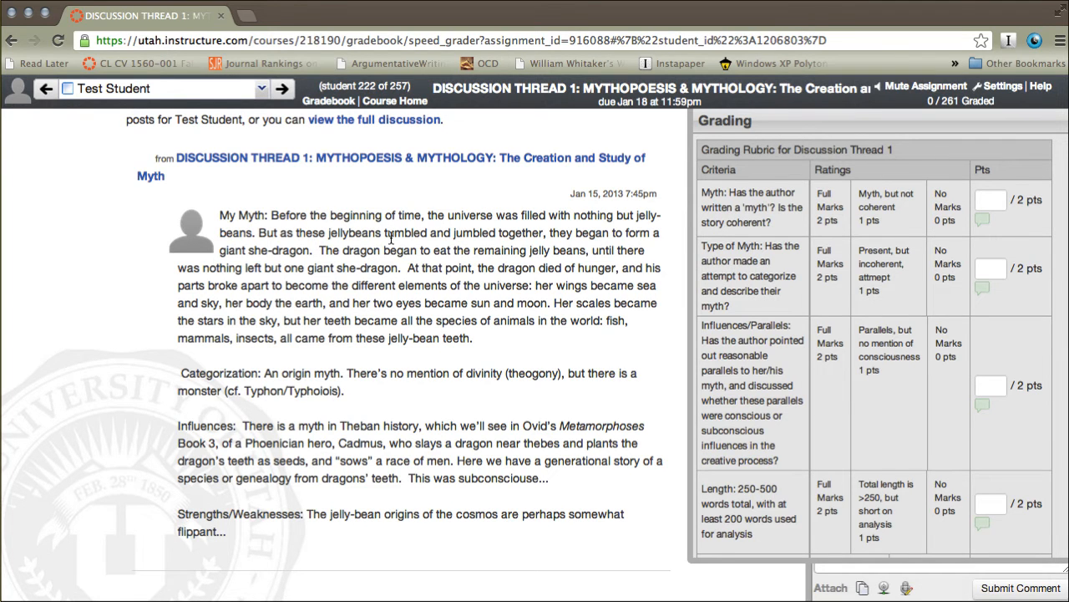
- Award full marks of 2 points each for the Myth, Type of Myth and Influences/Parallels criteria
click(826, 203)
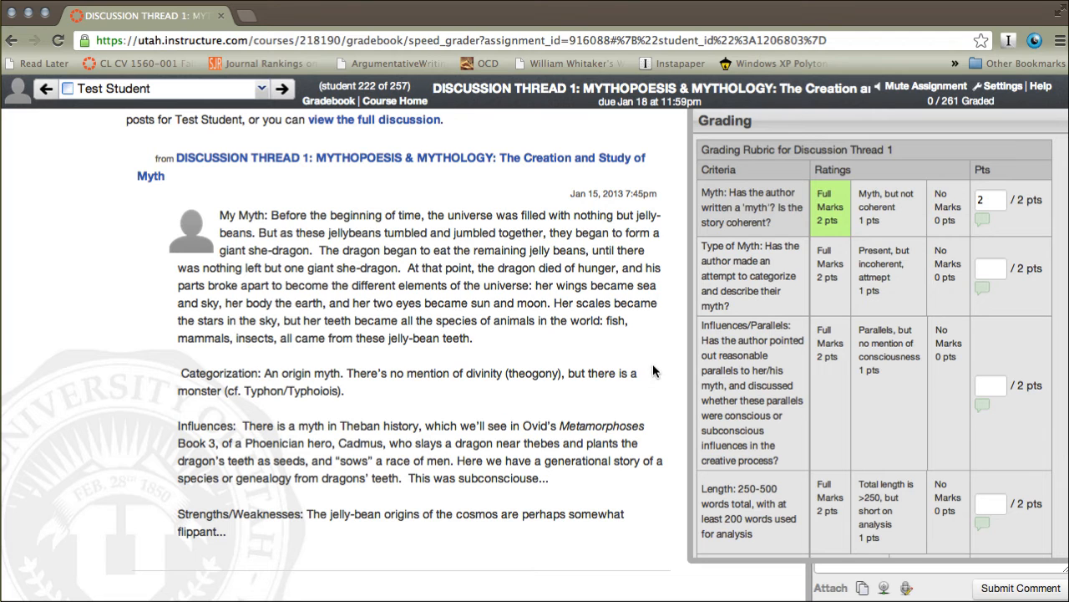
click(836, 279)
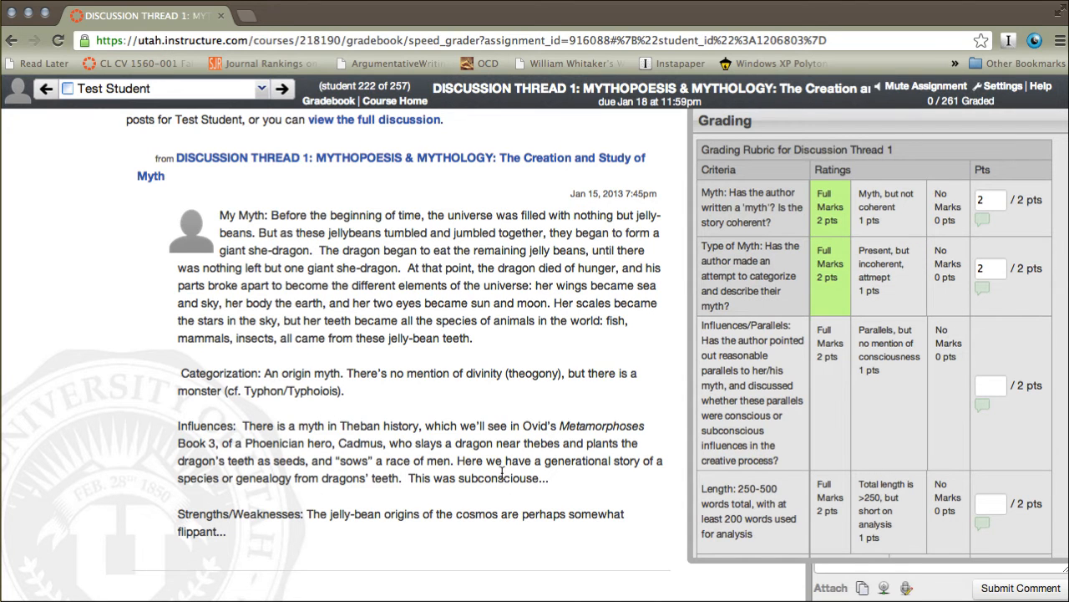
scroll(502, 473, down, 1)
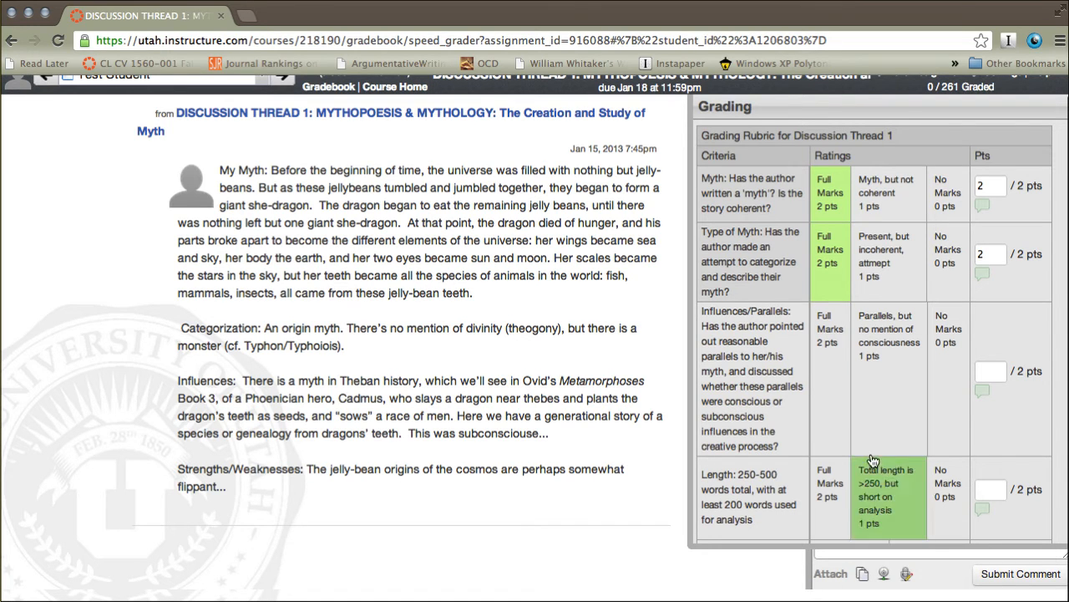
click(836, 413)
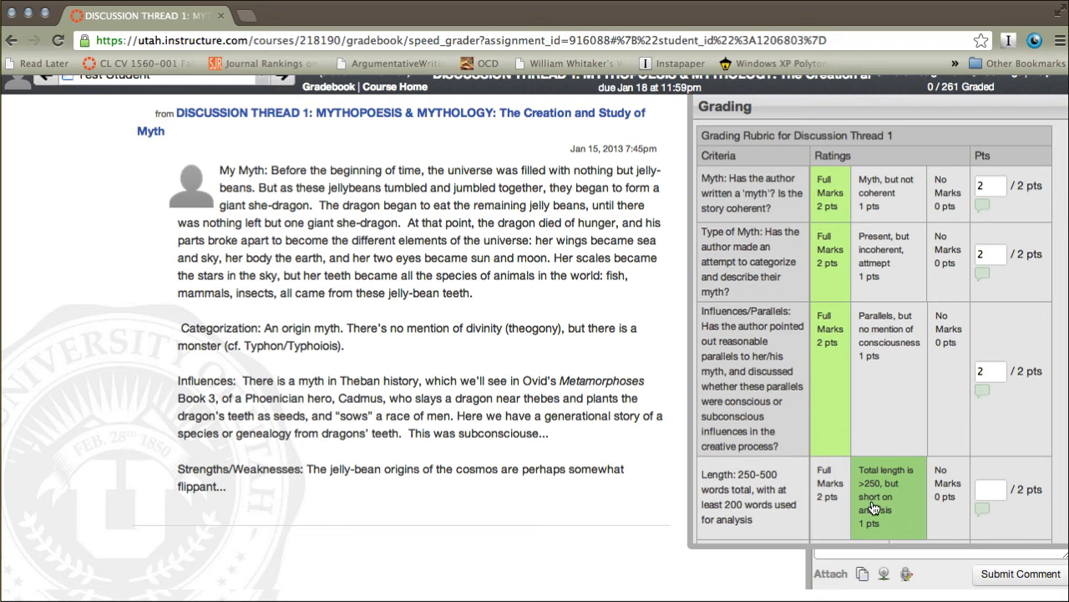
- Rate the Length criterion No Marks (0 points) and give Grammar/Presentation and Well-reasoned full marks of 1 point each
click(960, 494)
scroll(958, 493, down, 3)
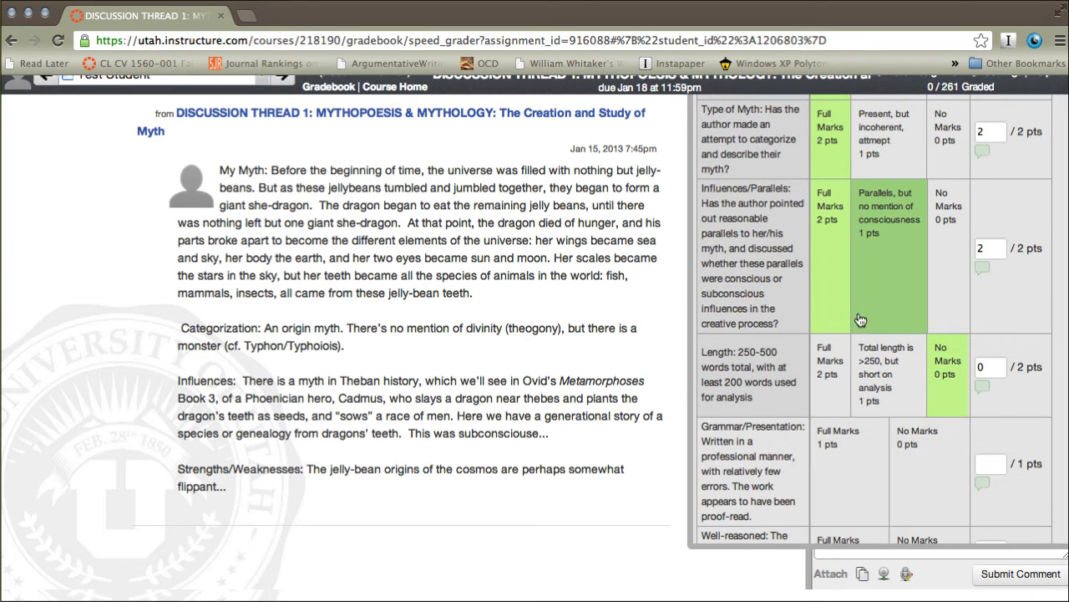
scroll(772, 460, down, 3)
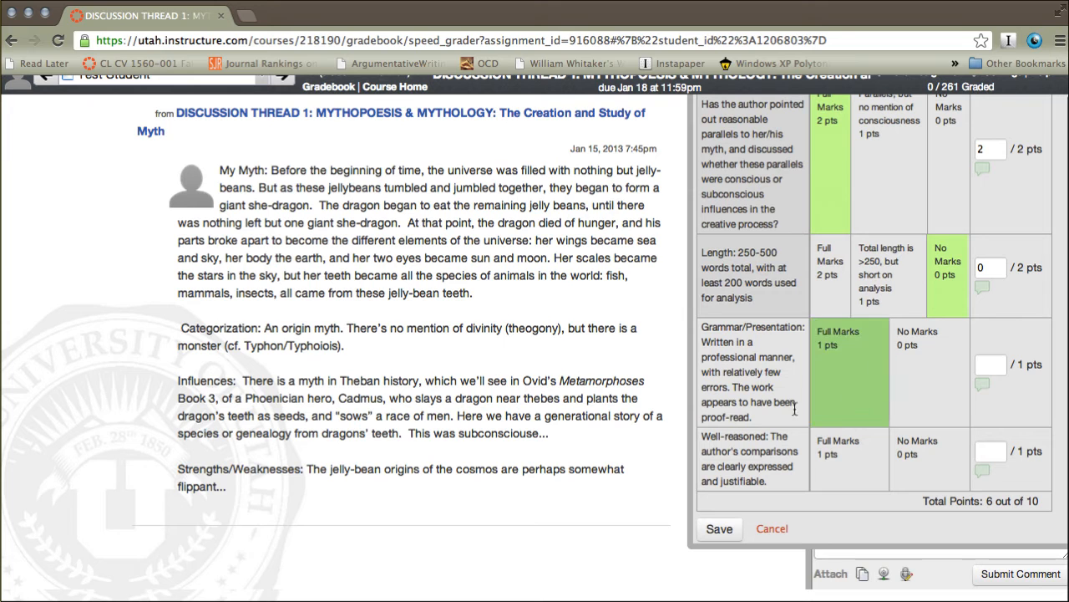
click(865, 380)
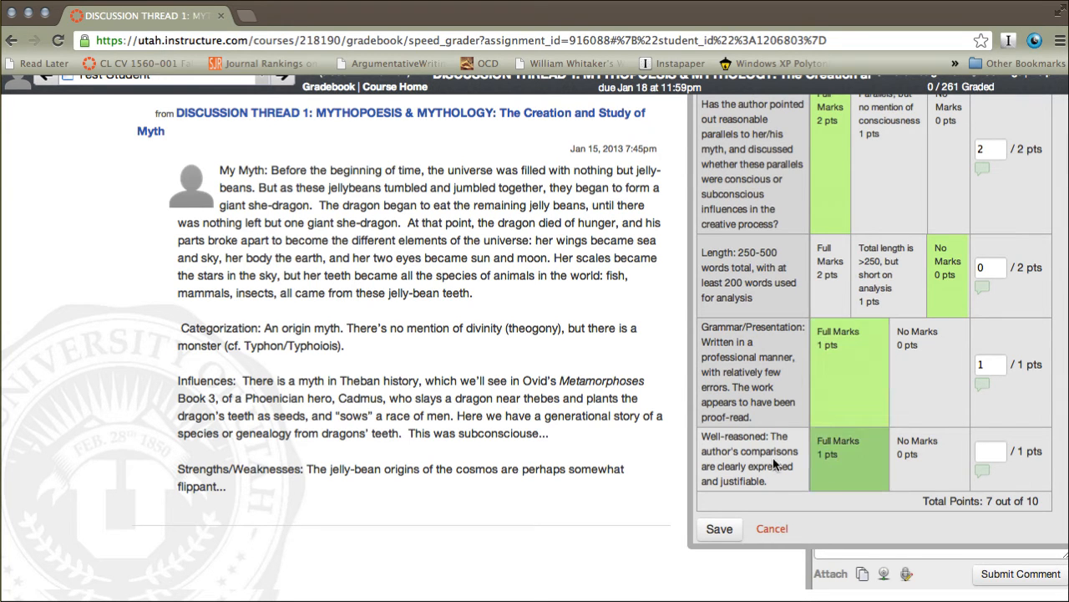
drag(732, 451, 792, 466)
click(855, 465)
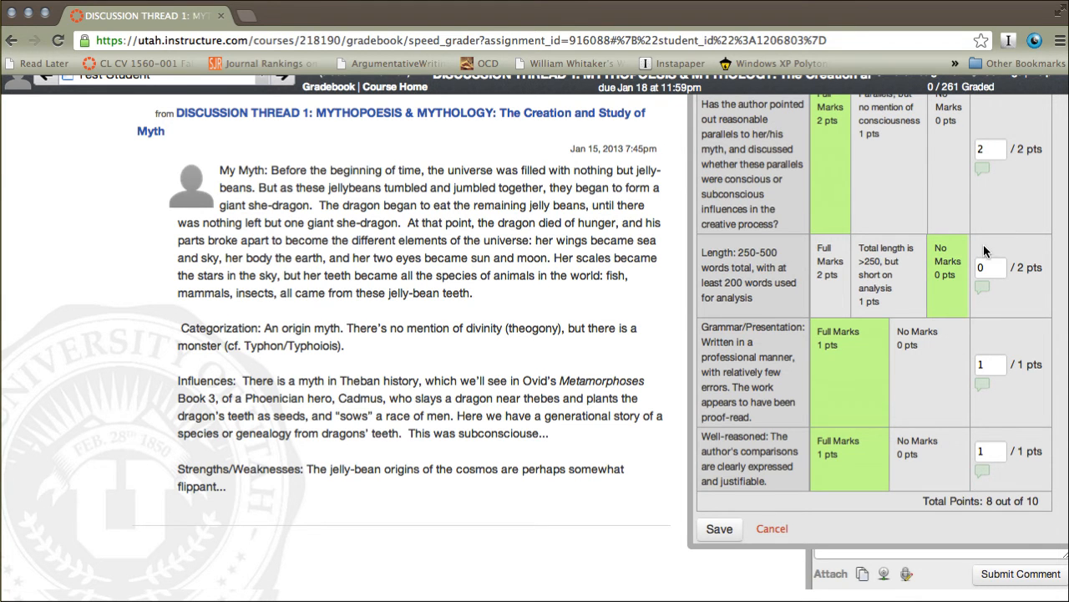
- Try a custom score of 1.5 points for the Myth criterion and restore its full marks of 2 points
scroll(988, 253, up, 5)
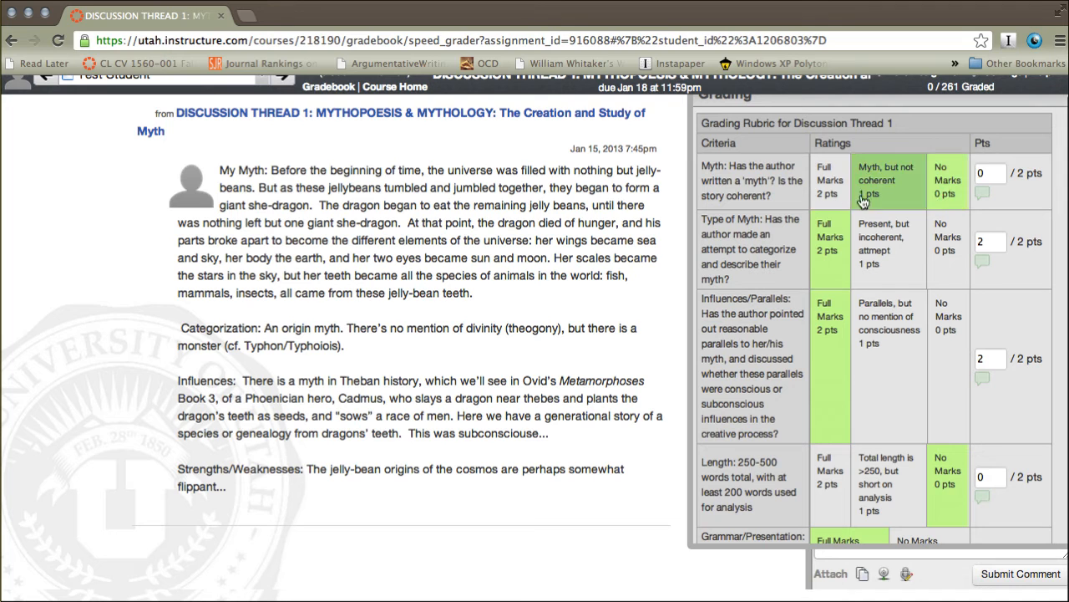
click(997, 174)
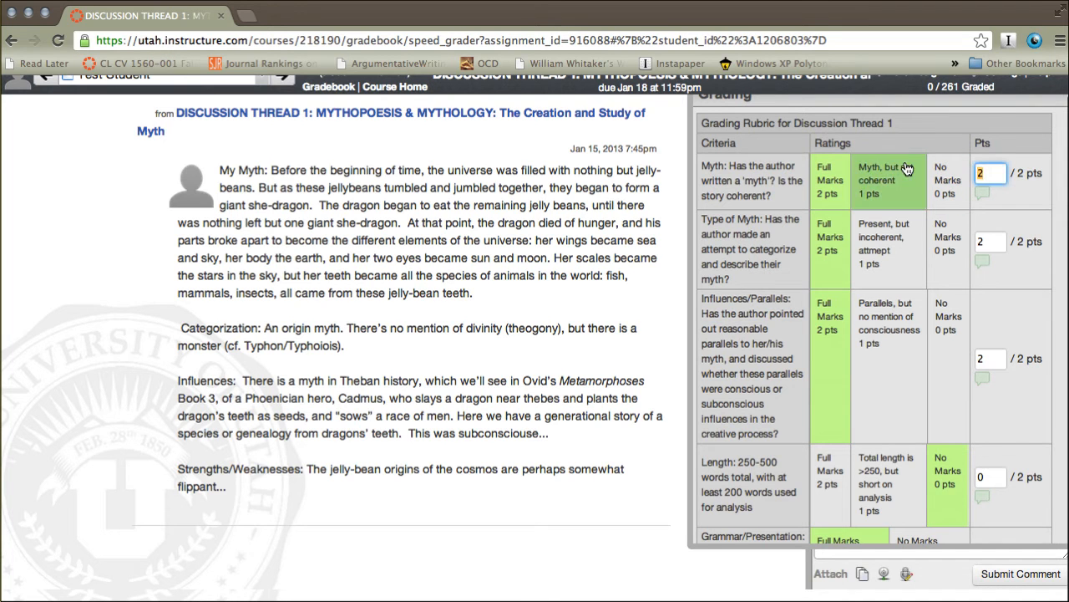
text(1.5)
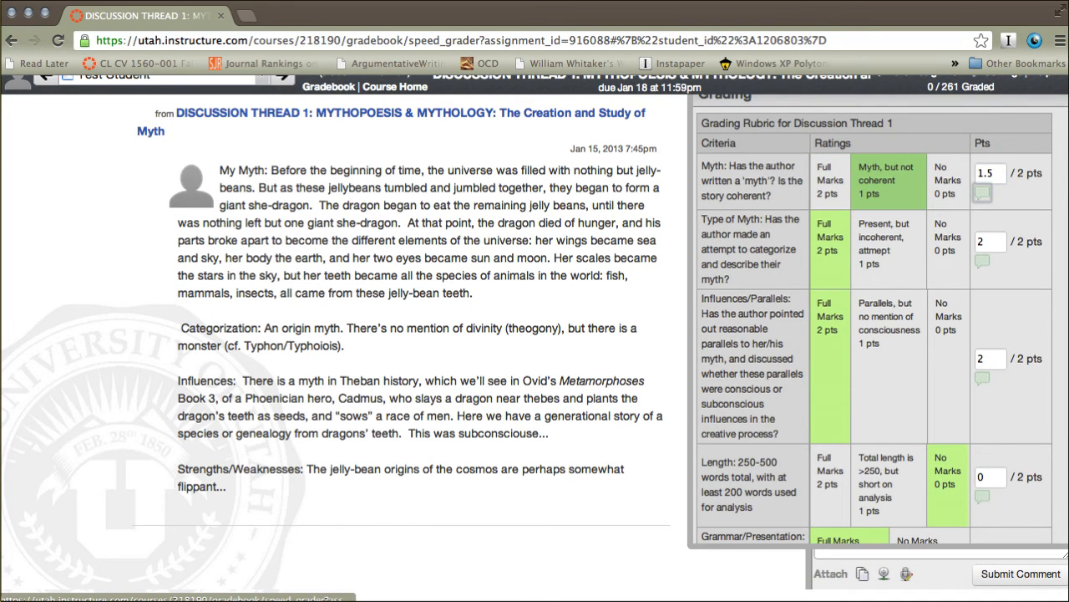
click(843, 171)
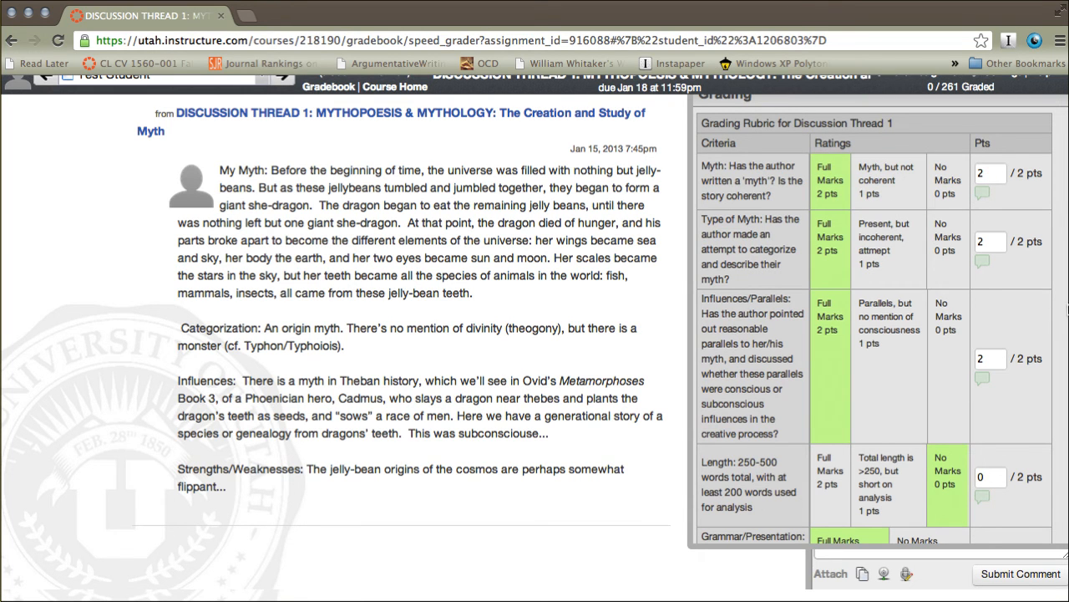
- Add the Length criterion comment "It would have been nice to see a bit more from your strengths/weaknesses," ending with the professor's name
scroll(978, 379, down, 1)
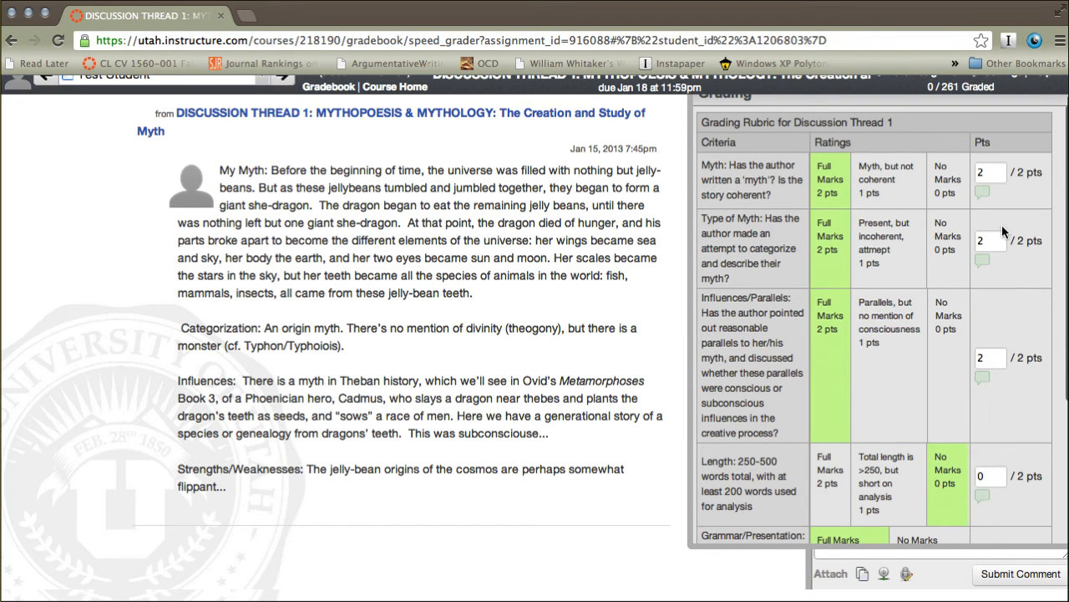
scroll(974, 355, down, 5)
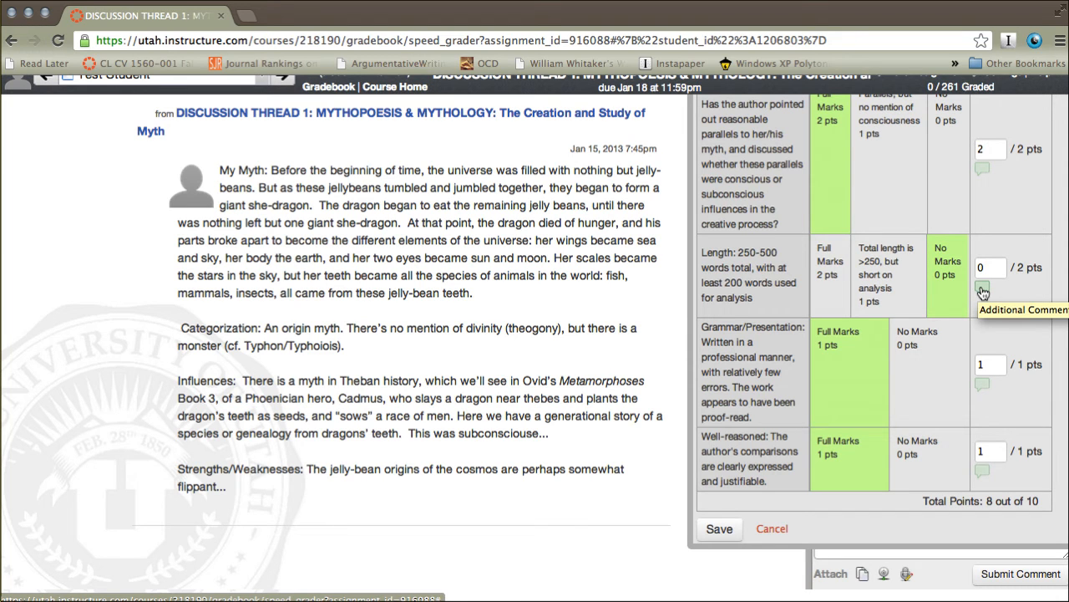
scroll(980, 392, down, 1)
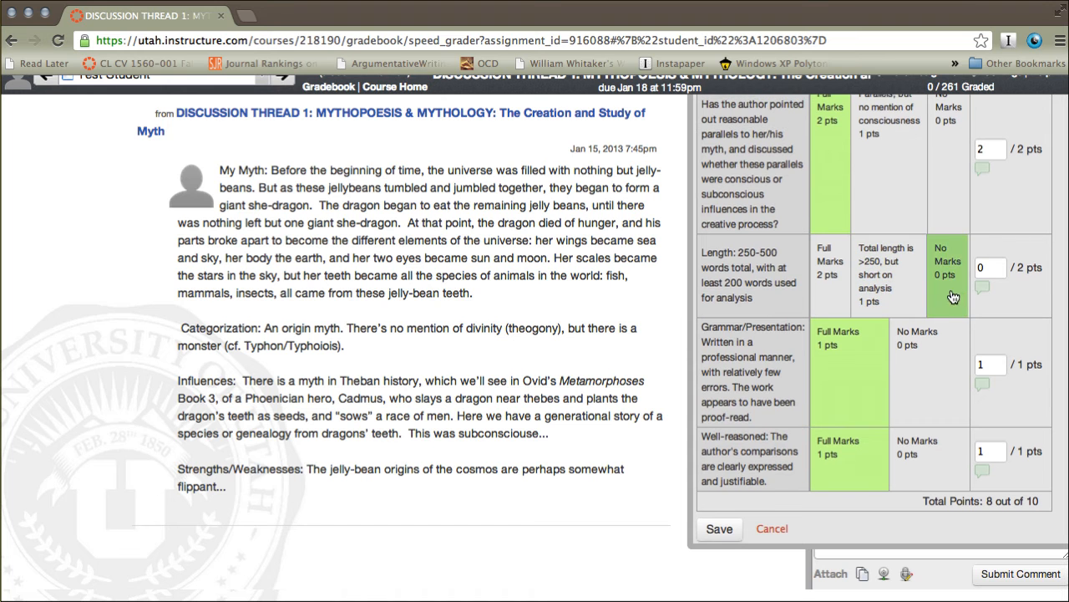
click(983, 290)
text(It would have been nice)
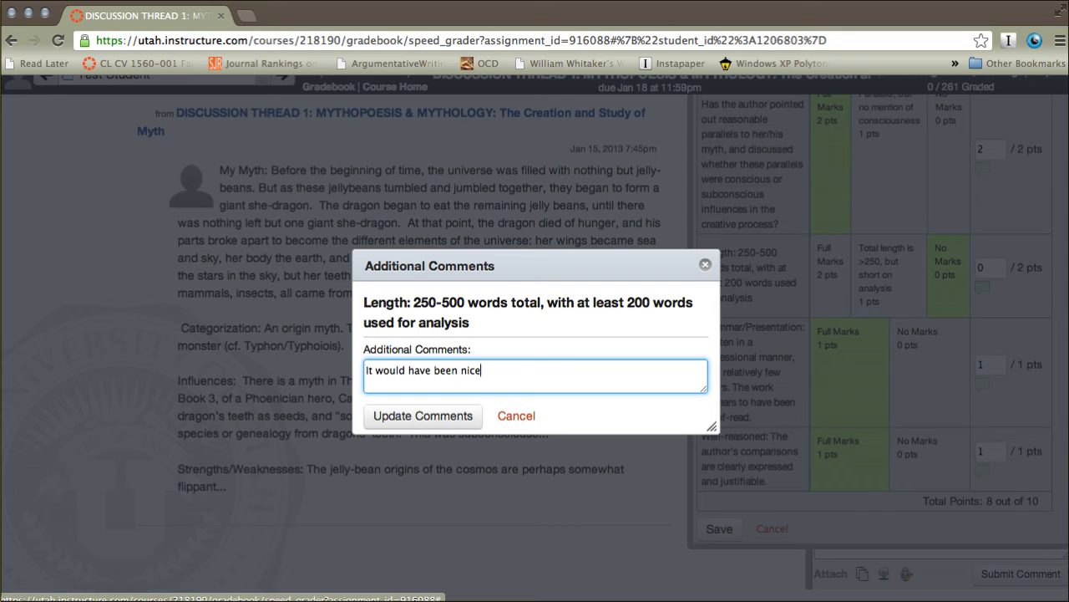
text( to see a bit e mor)
key(BackSpace)
key(BackSpace)
key(BackSpace)
text(more from)
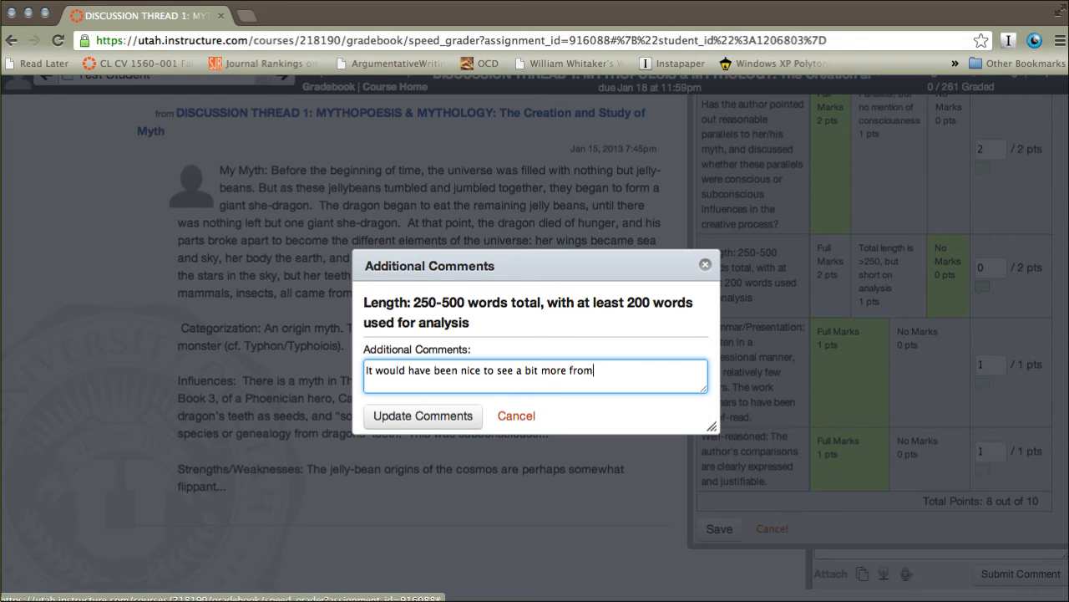
text( tyour strength/)
key(BackSpace)
text(s/we)
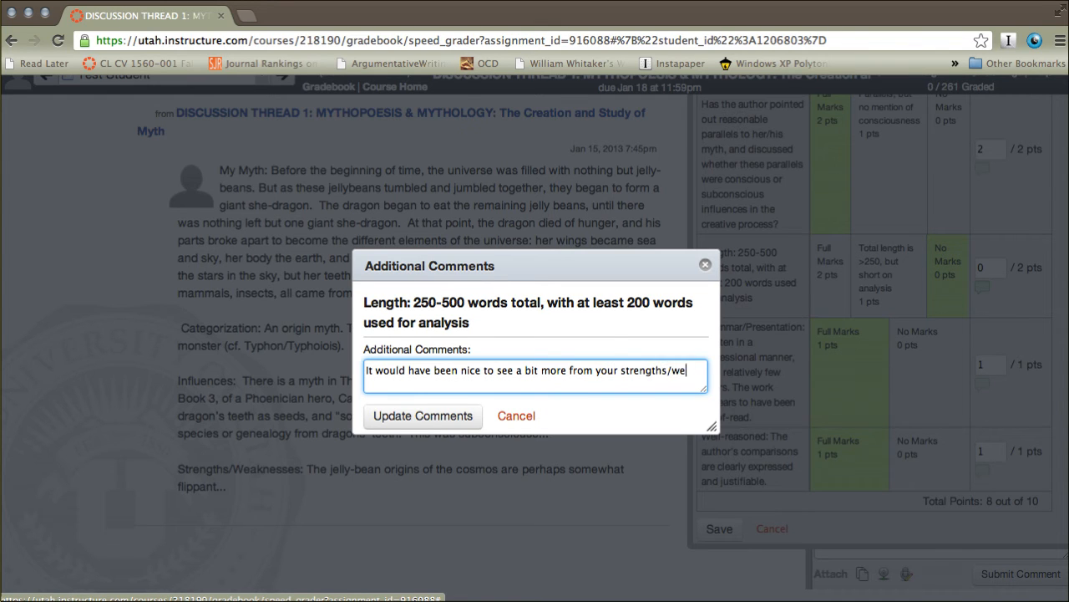
text(aknesses, Prof. Duncan)
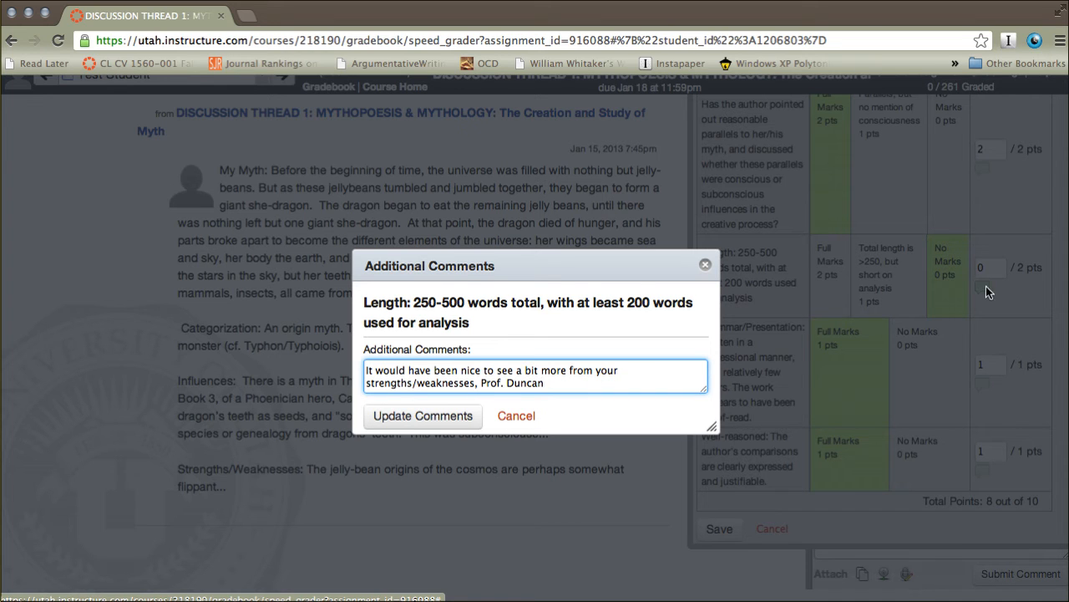
text(.)
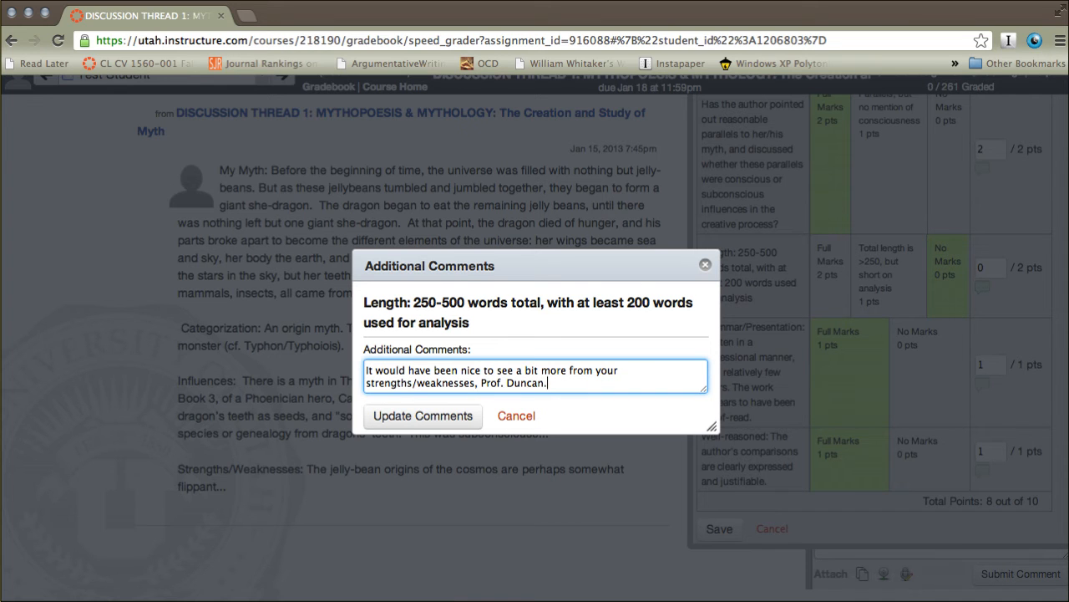
click(411, 417)
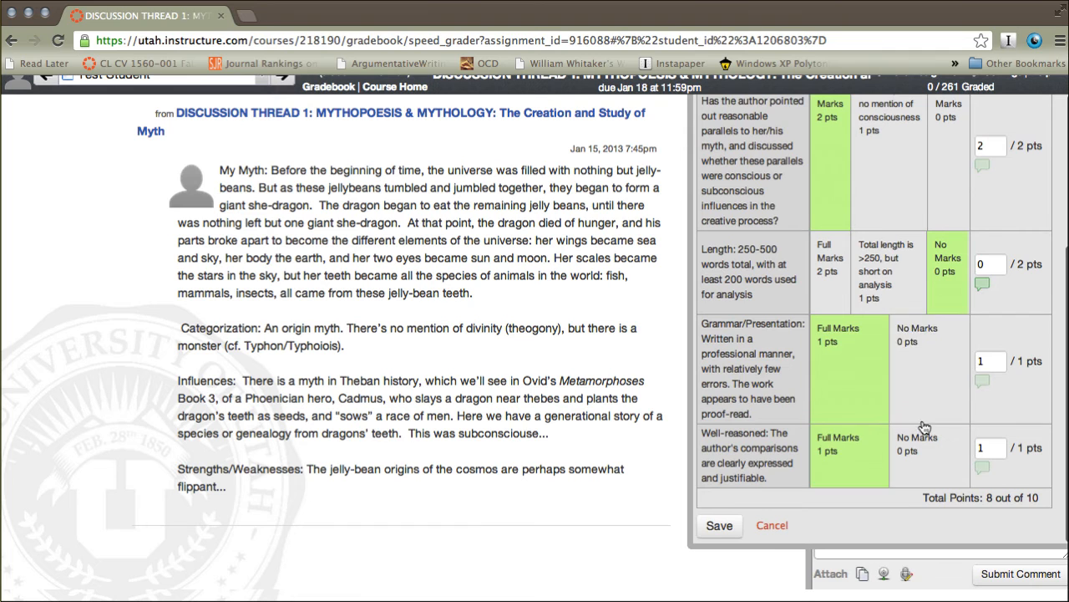
- Save the rubric assessment and submit the overall comment "Good job!" on the student's submission
click(719, 529)
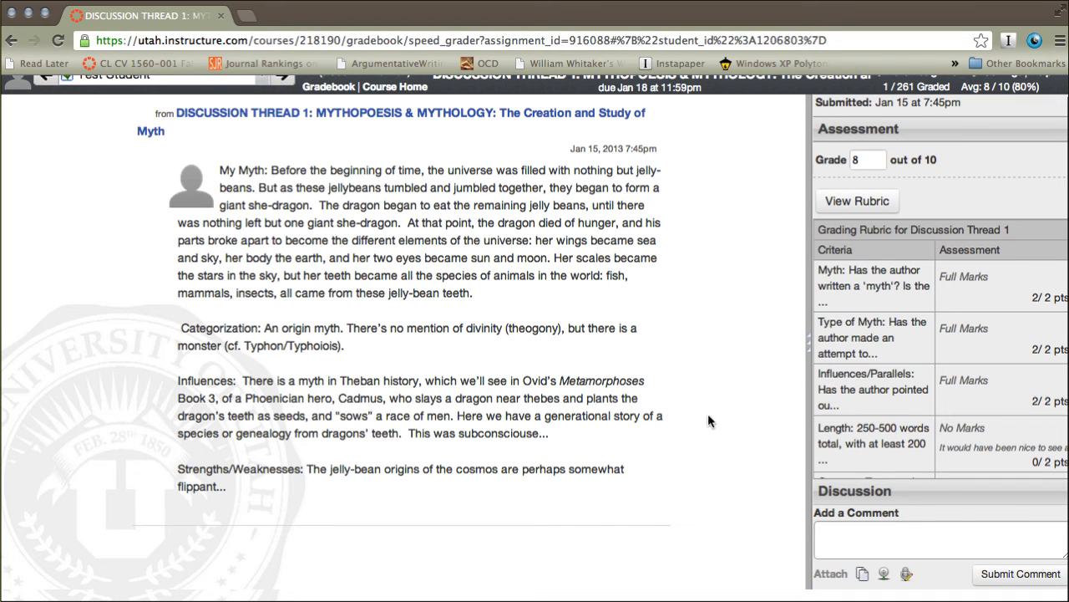
click(857, 531)
text(Good job!)
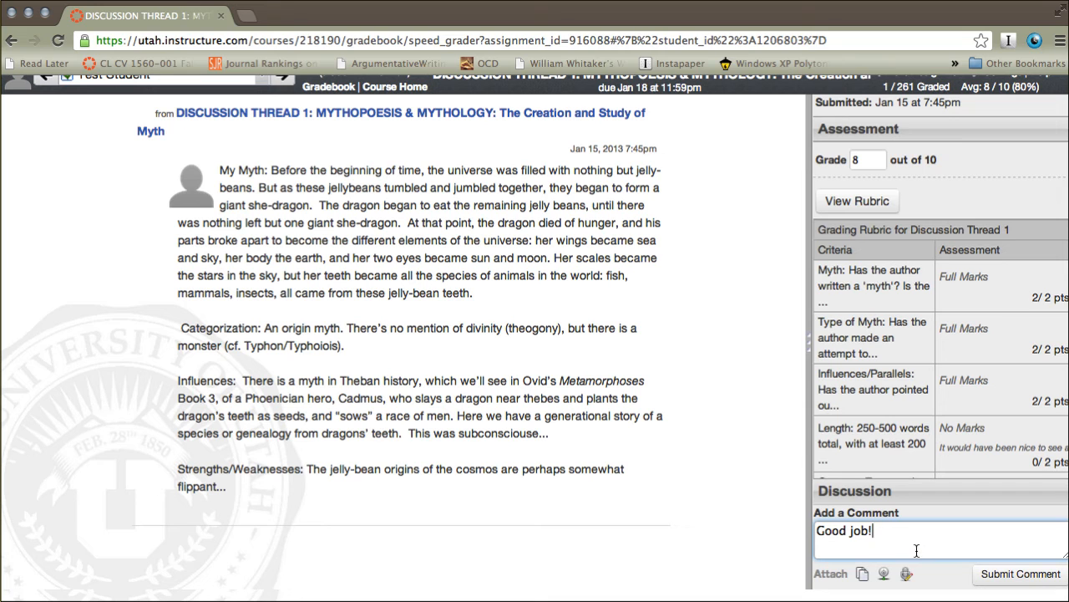
click(988, 575)
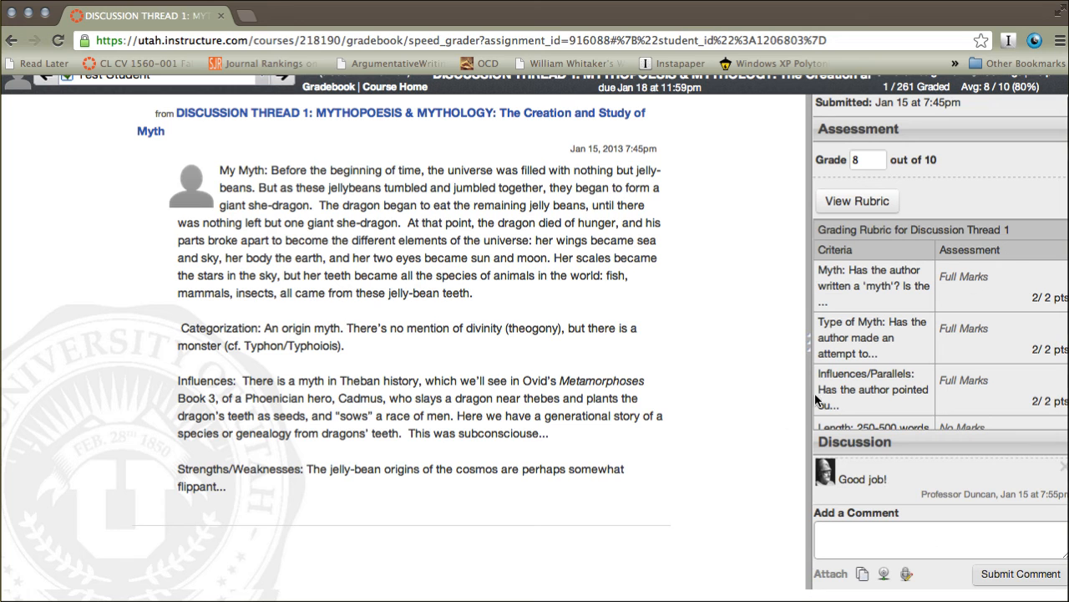
- Review the saved rubric scores in the assessment summary and reopen the full grading rubric
scroll(748, 238, up, 3)
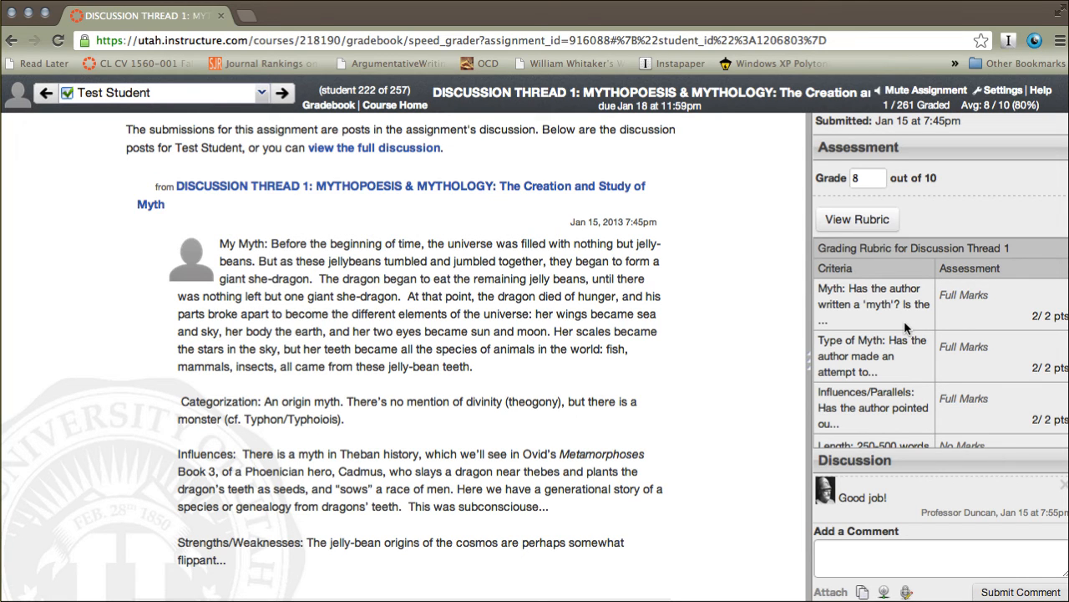
scroll(1003, 356, down, 2)
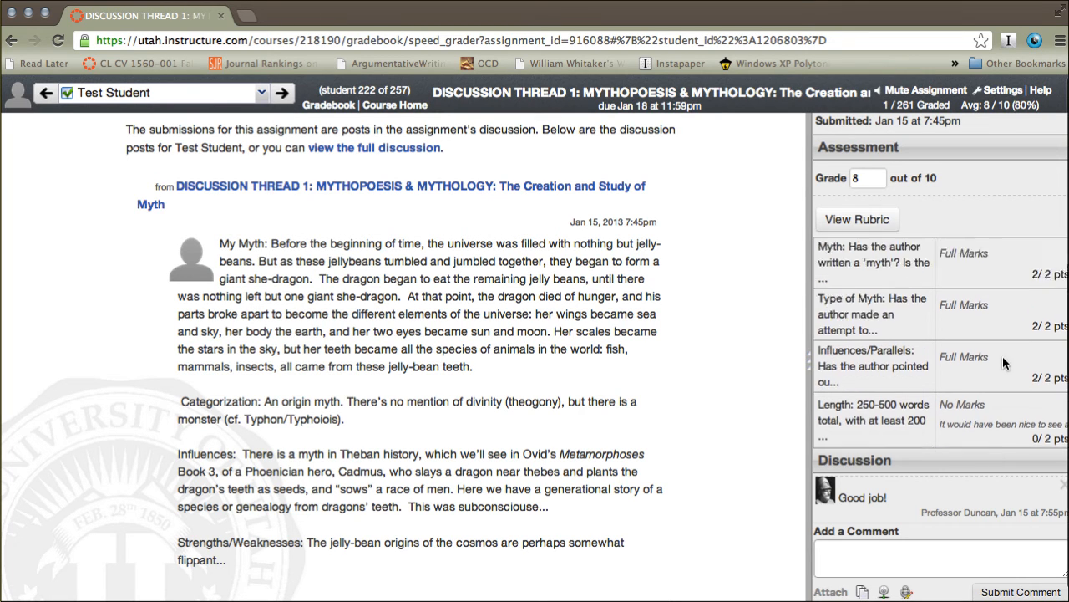
click(869, 216)
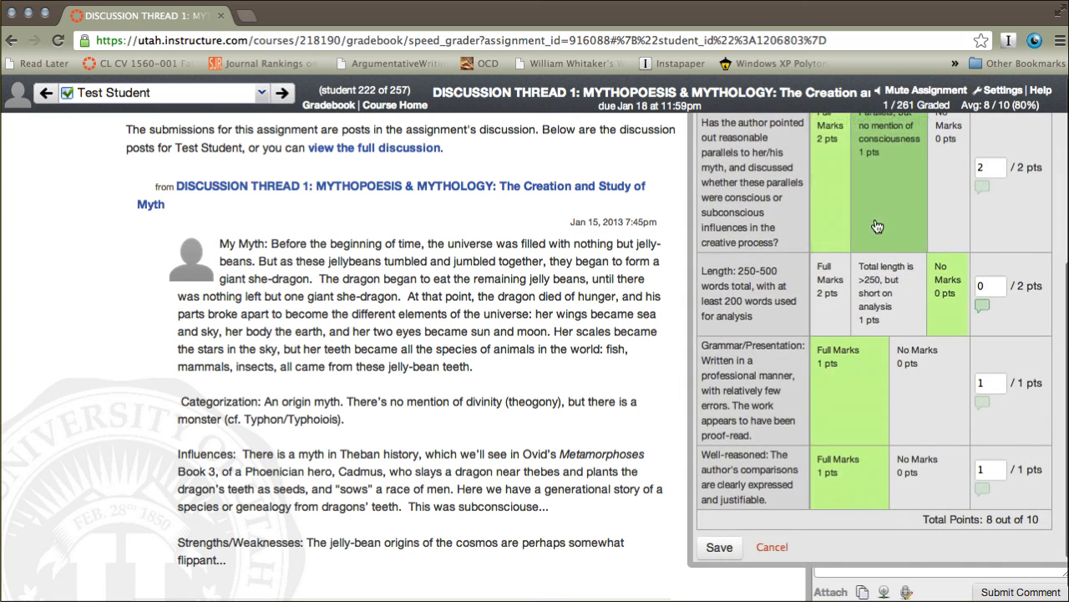
- Save the reopened Discussion Thread 1 rubric assessment with its current criterion marks
scroll(835, 376, down, 4)
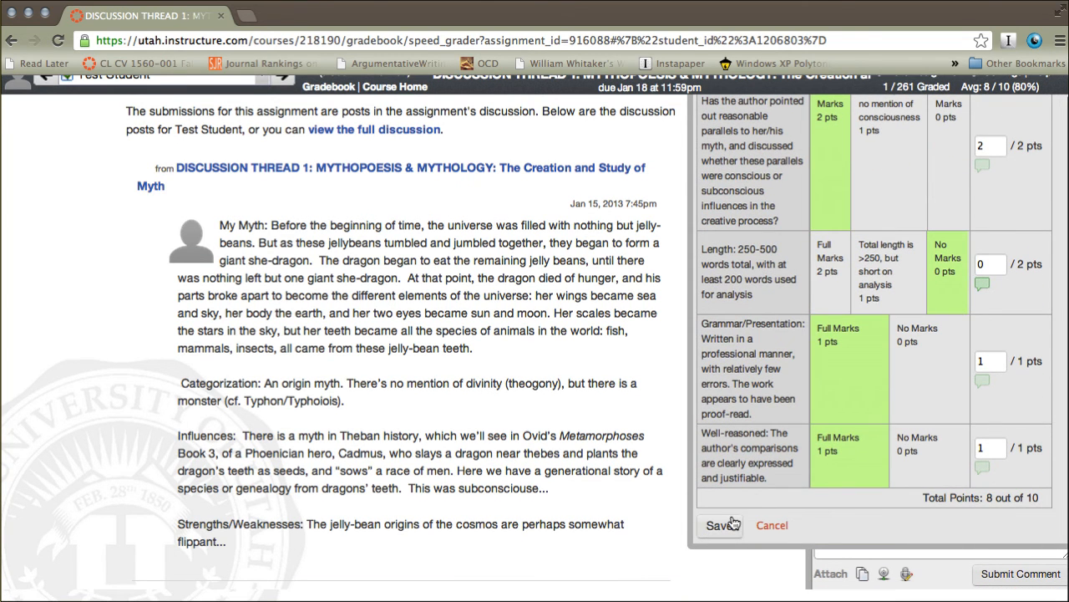
scroll(733, 521, up, 1)
click(731, 524)
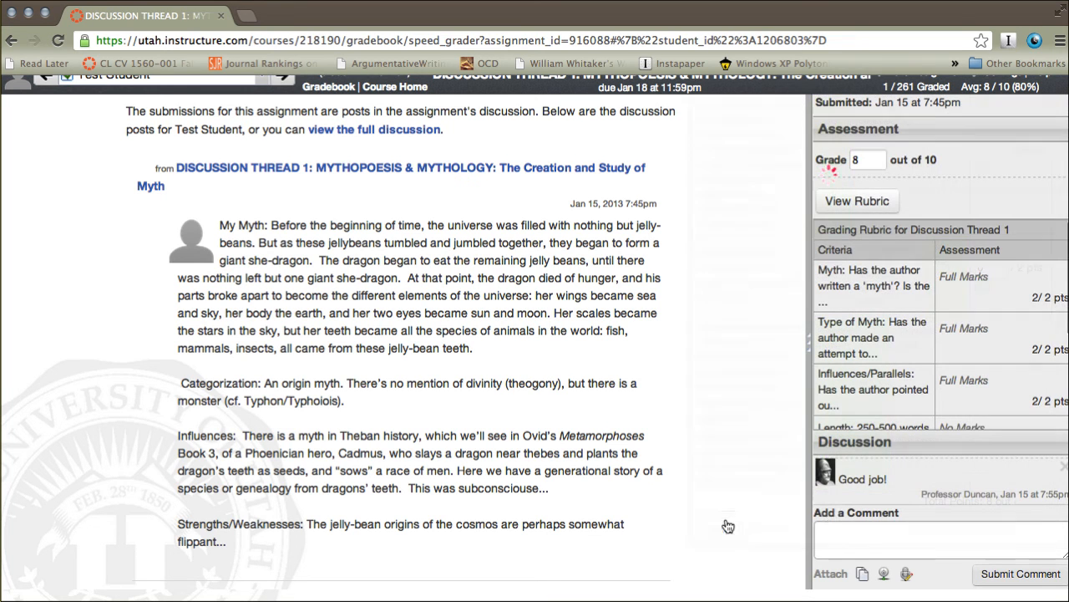
- Examine the criterion scores, the Length comment and the total points in the saved rubric summary beside the student's post
click(842, 540)
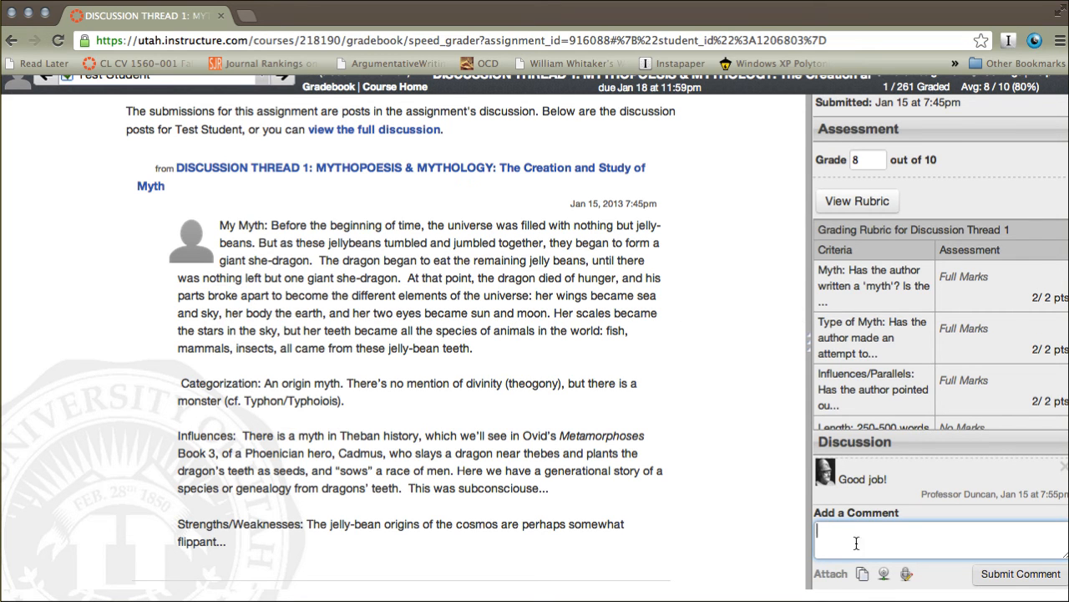
scroll(937, 364, down, 5)
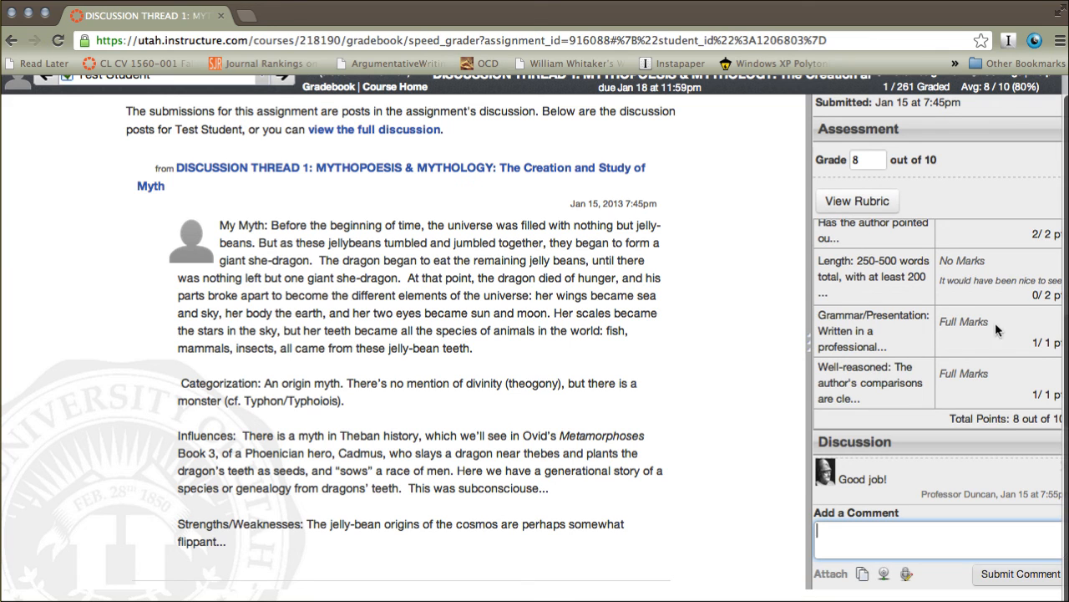
scroll(920, 274, up, 1)
scroll(920, 273, up, 5)
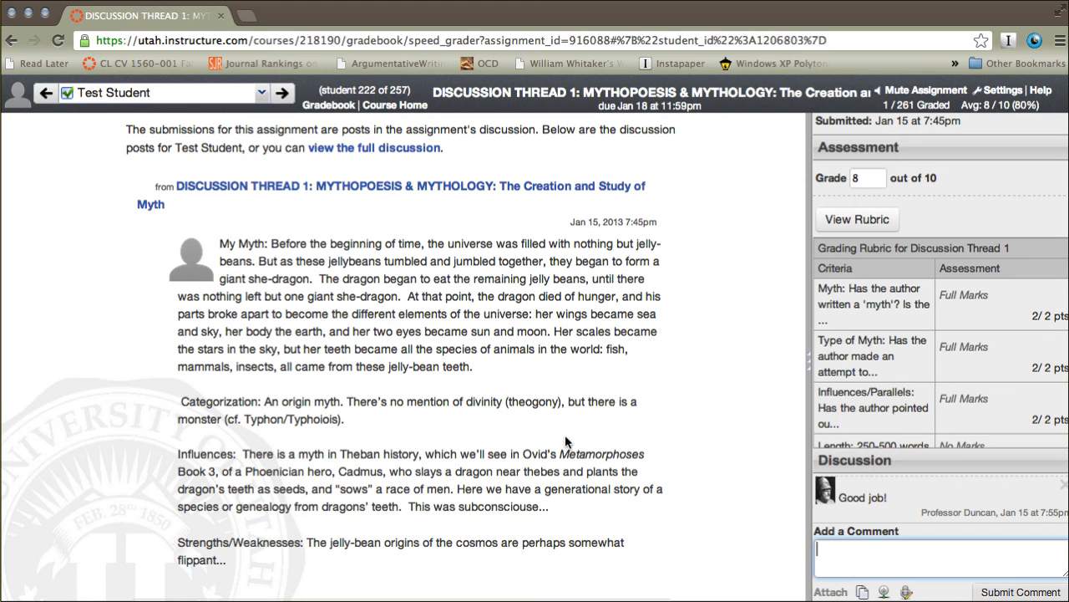
scroll(551, 447, down, 1)
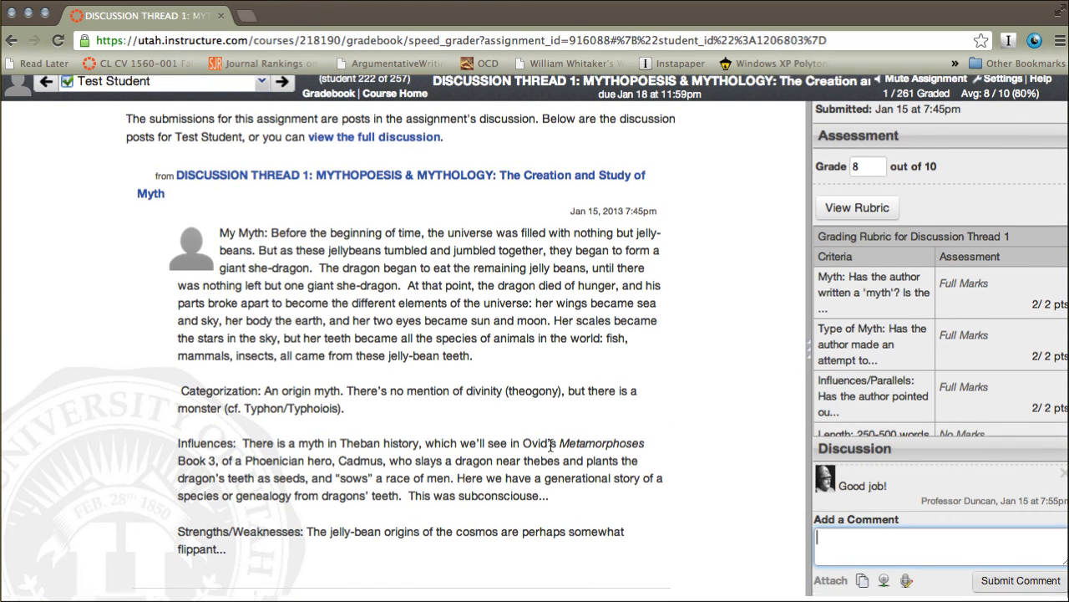
scroll(551, 447, up, 1)
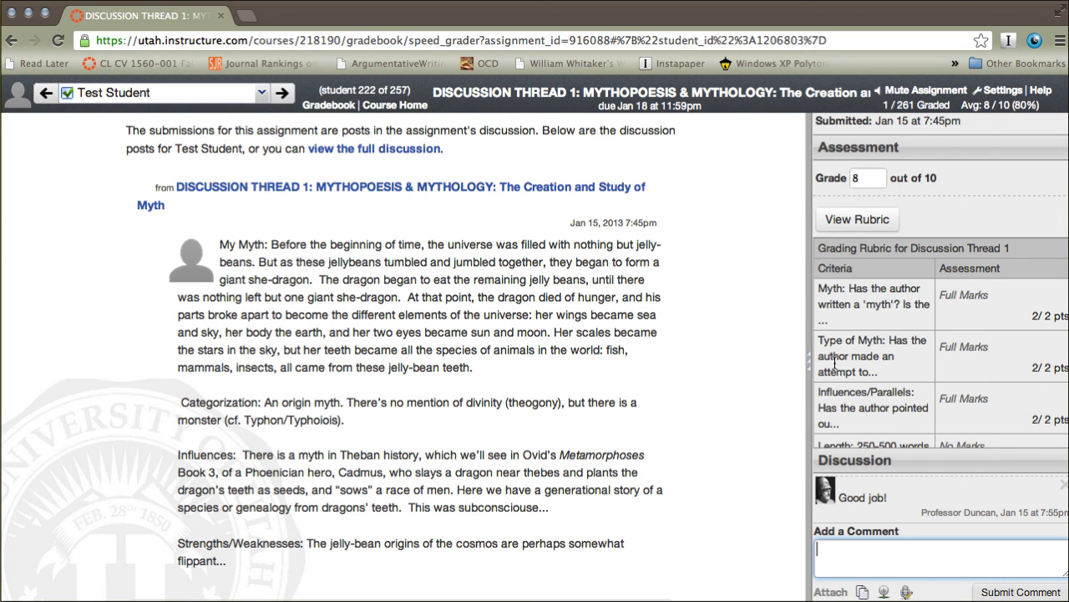
scroll(869, 363, down, 3)
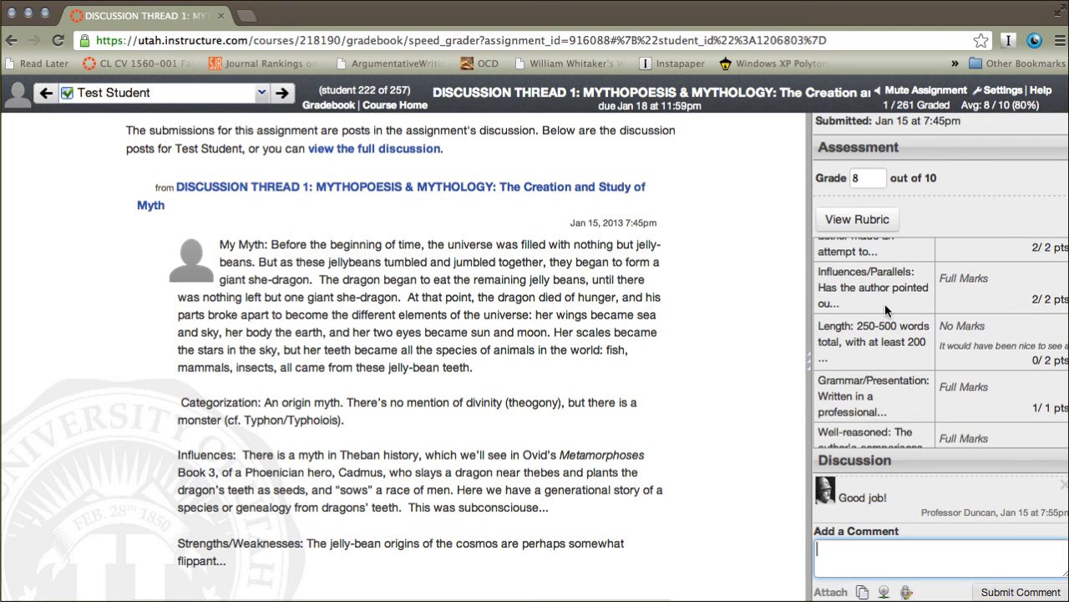
scroll(874, 334, up, 3)
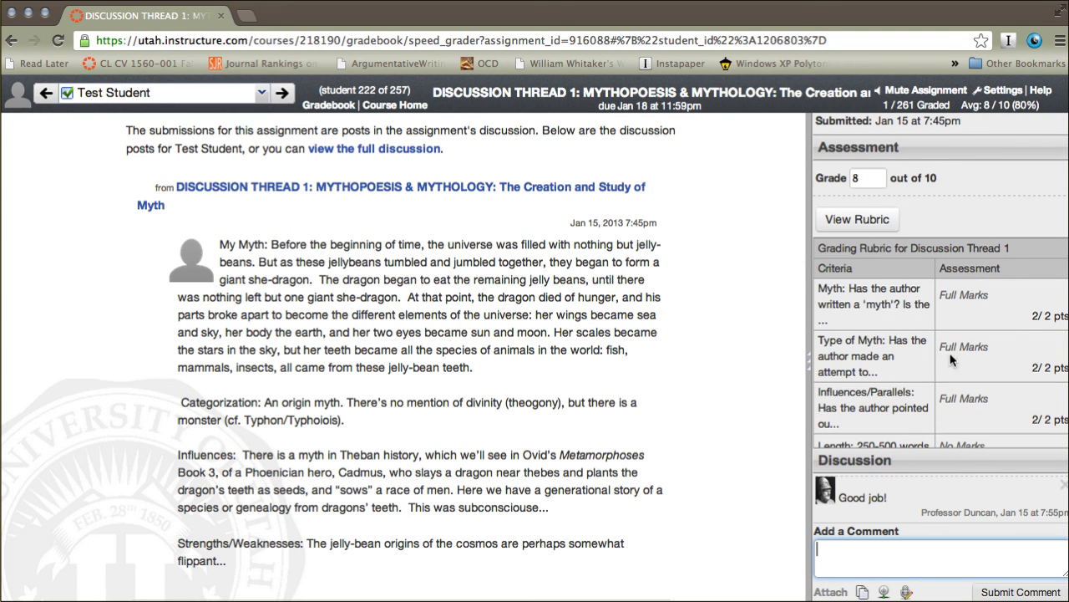